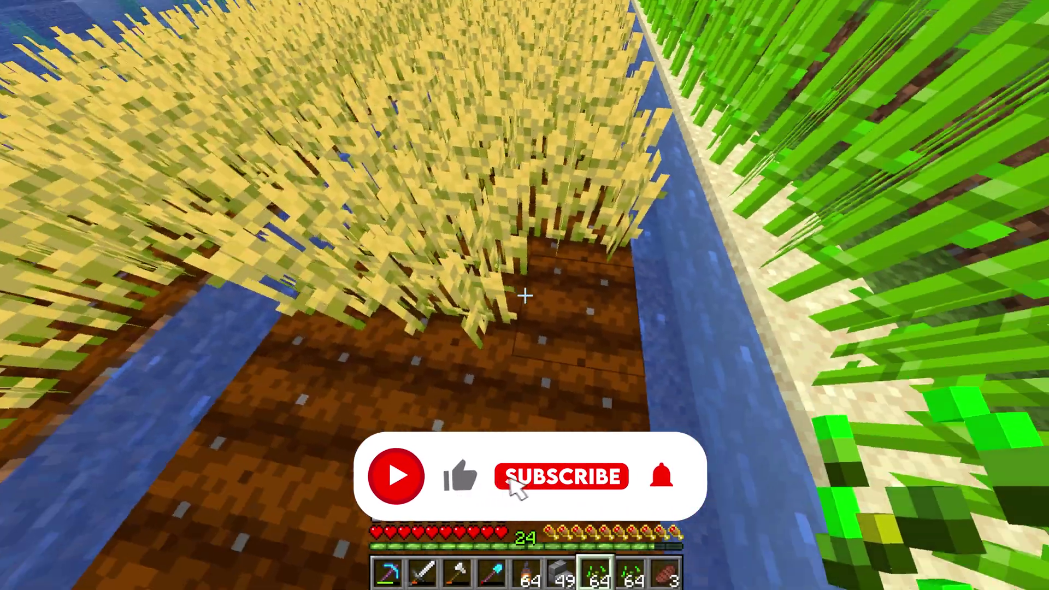
Step: Plant seeds along each empty tilled farmland strip next to the wheat field
right_click(524, 295)
right_click(524, 295)
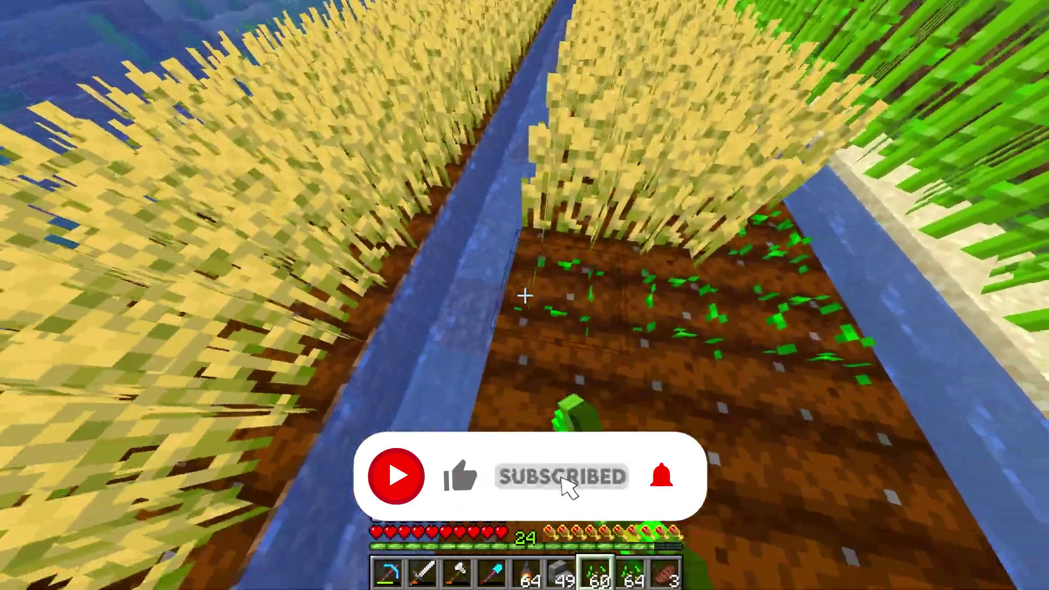
right_click(524, 294)
right_click(524, 295)
right_click(524, 294)
right_click(524, 294)
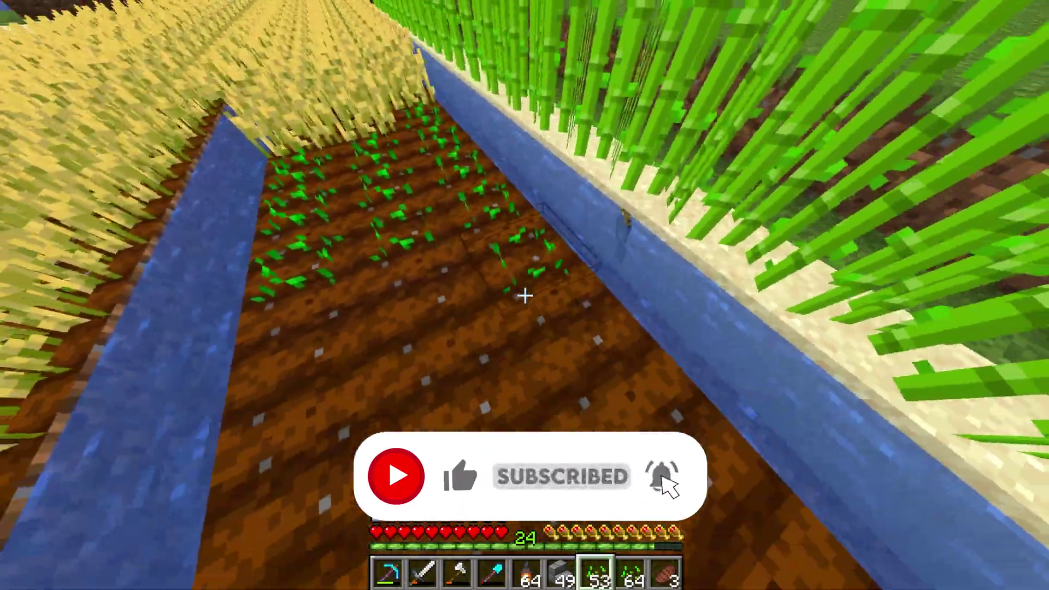
right_click(524, 295)
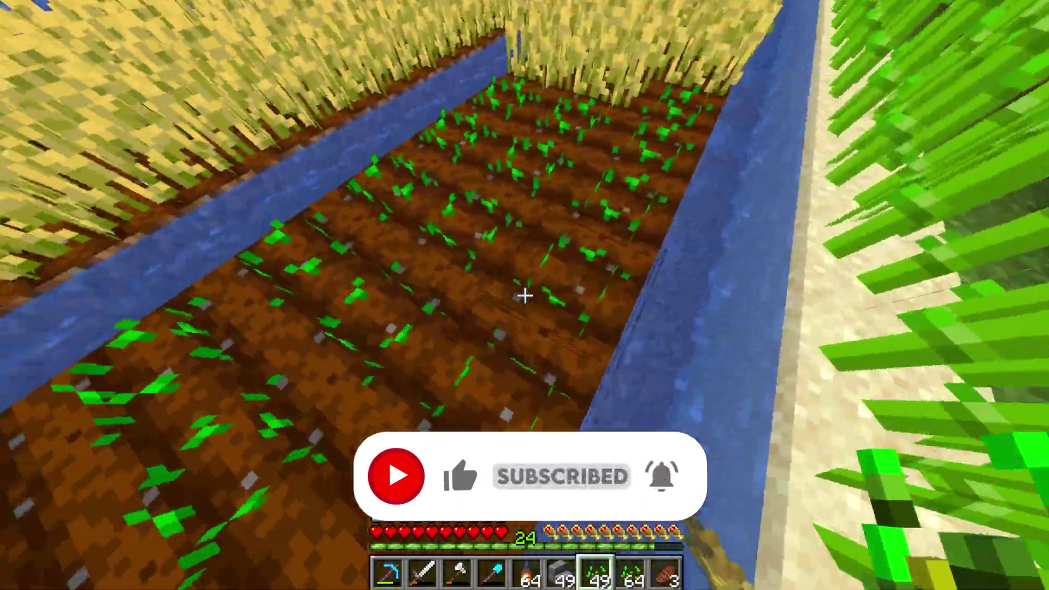
right_click(524, 295)
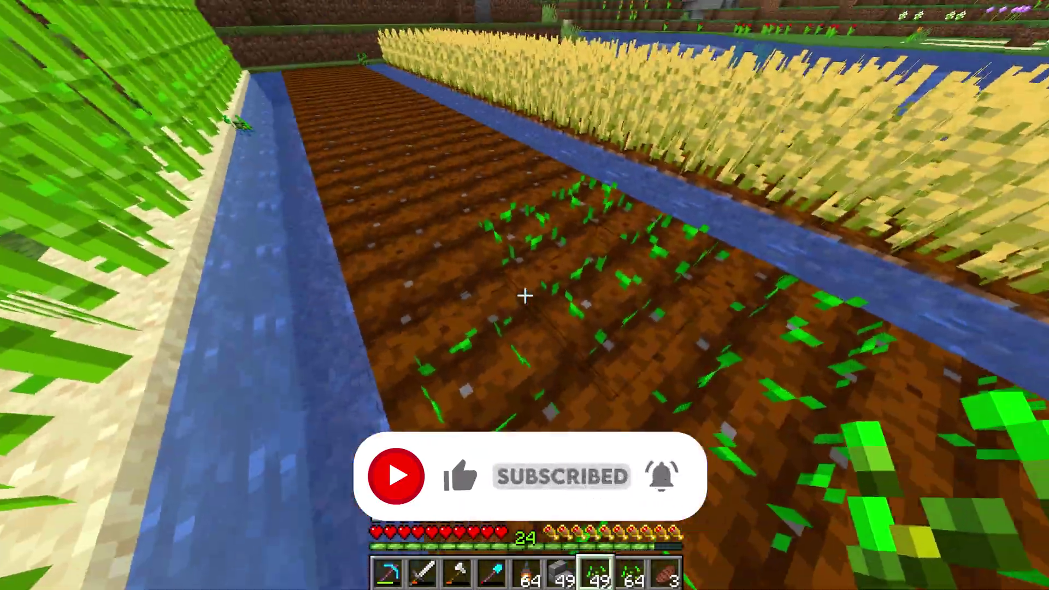
right_click(525, 295)
right_click(524, 295)
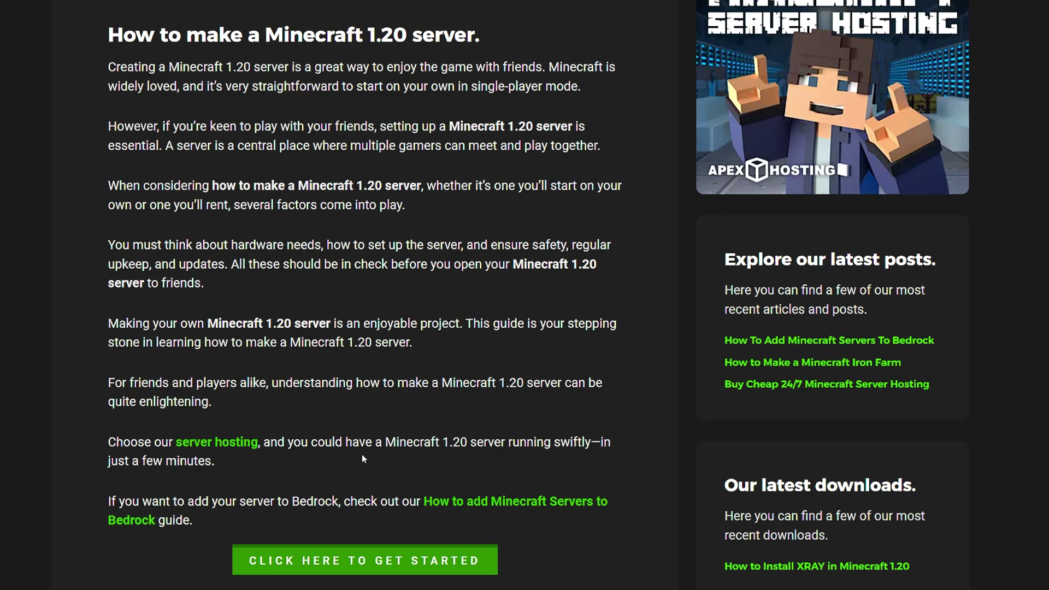
Step: Follow the guide's green 'Click here to get started' link to the Apex Hosting homepage
left_click(337, 561)
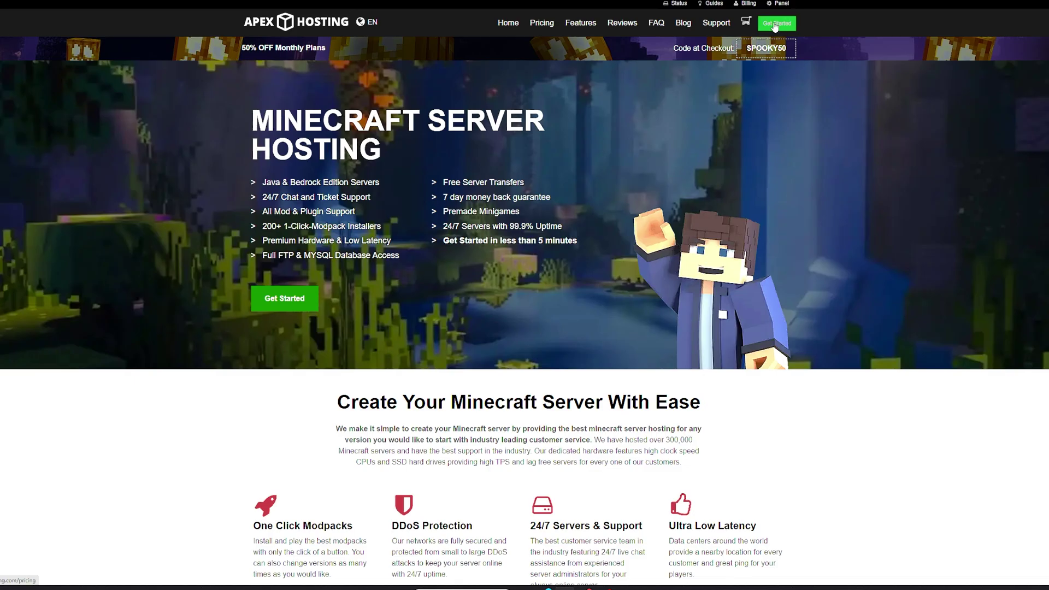
Step: Open the server pricing plans and look over the 2GB RAM plan details
left_click(774, 26)
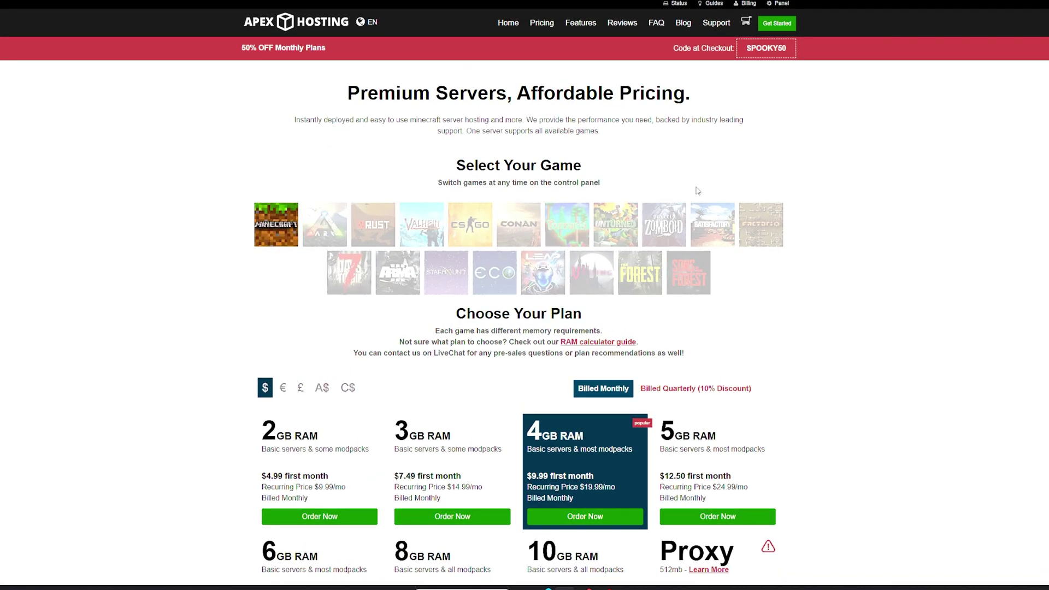
scroll(696, 191, "down", 3)
scroll(696, 191, "down", 3)
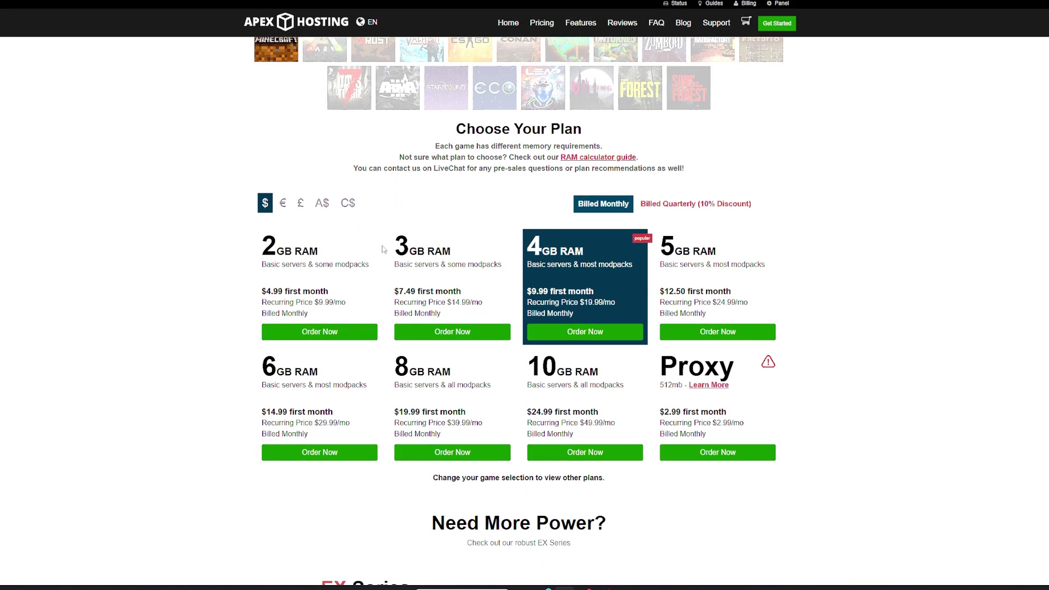
left_click_drag(239, 254, 513, 266)
left_click(513, 266)
left_click_drag(362, 240, 262, 240)
left_click(278, 247)
Step: Scroll down the pricing page to the EX Series section with the 16GB offer
scroll(335, 281, "down", 3)
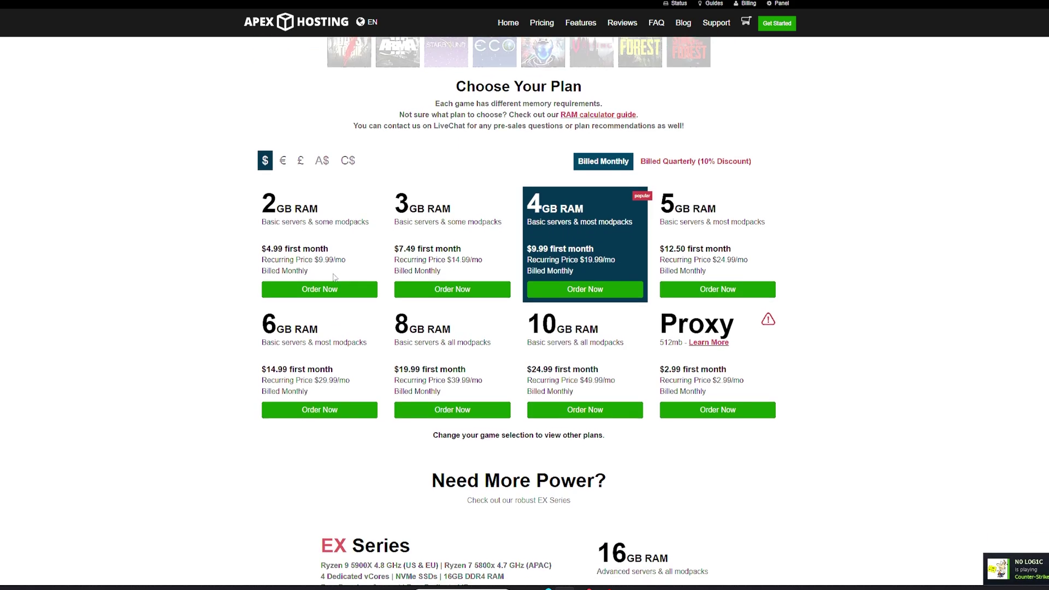
scroll(335, 281, "down", 1)
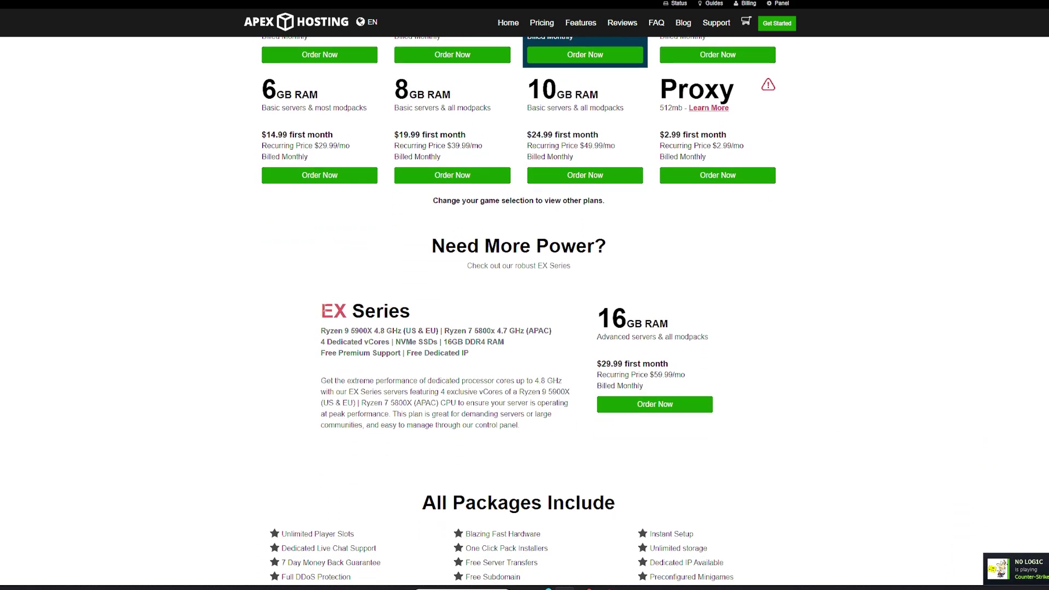
left_click_drag(319, 311, 426, 313)
left_click(425, 313)
scroll(432, 319, "up", 2)
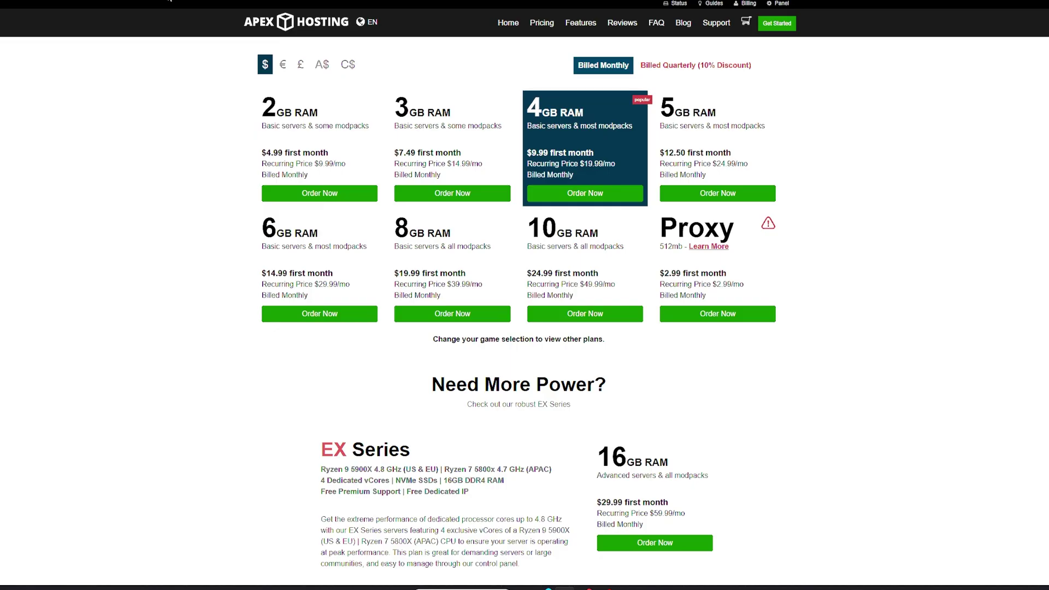
scroll(249, 225, "up", 1)
scroll(249, 226, "down", 1)
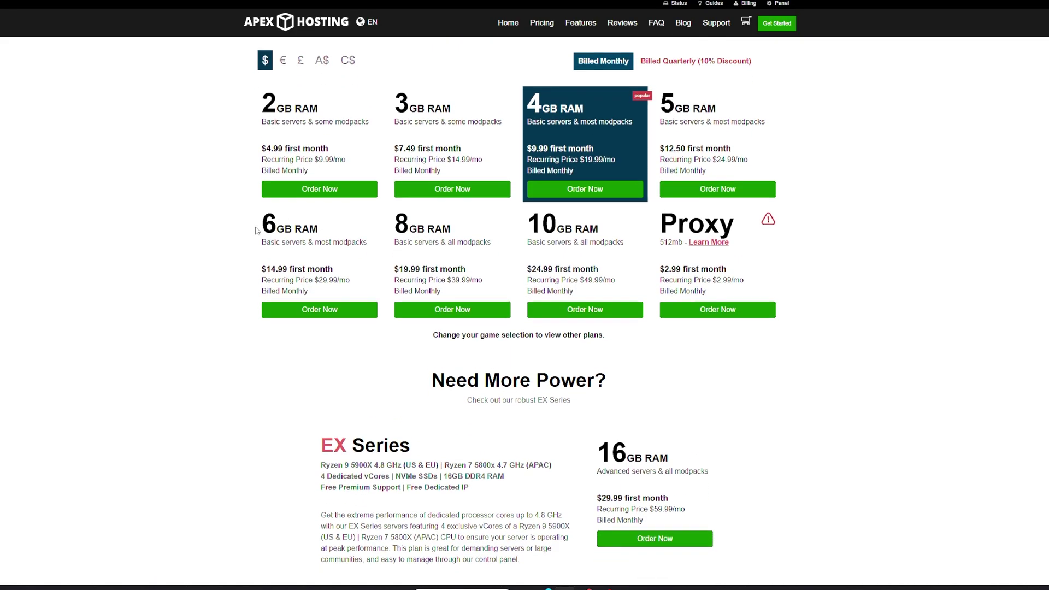
scroll(249, 225, "down", 2)
left_click_drag(305, 356, 432, 360)
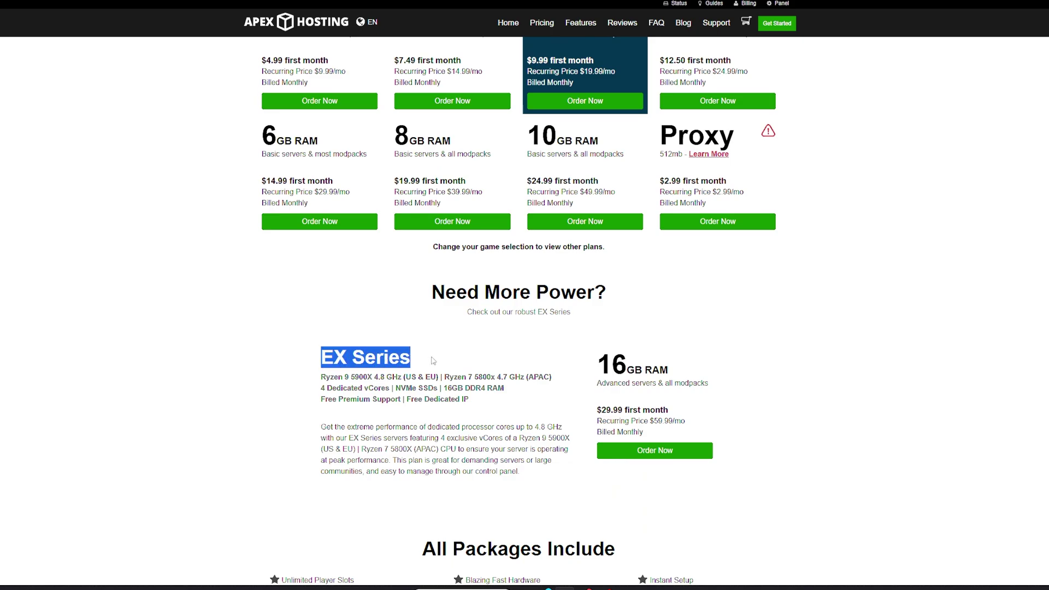
left_click(432, 360)
Step: Order the 16GB EX Series plan, keeping billing at $59.99 USD monthly rather than quarterly
left_click(626, 451)
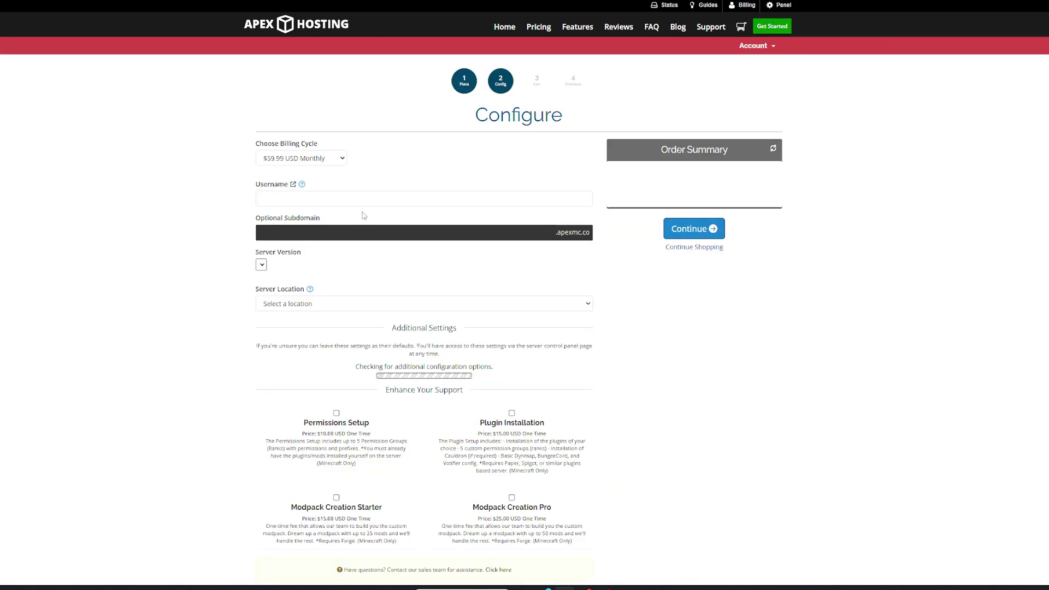
left_click(321, 157)
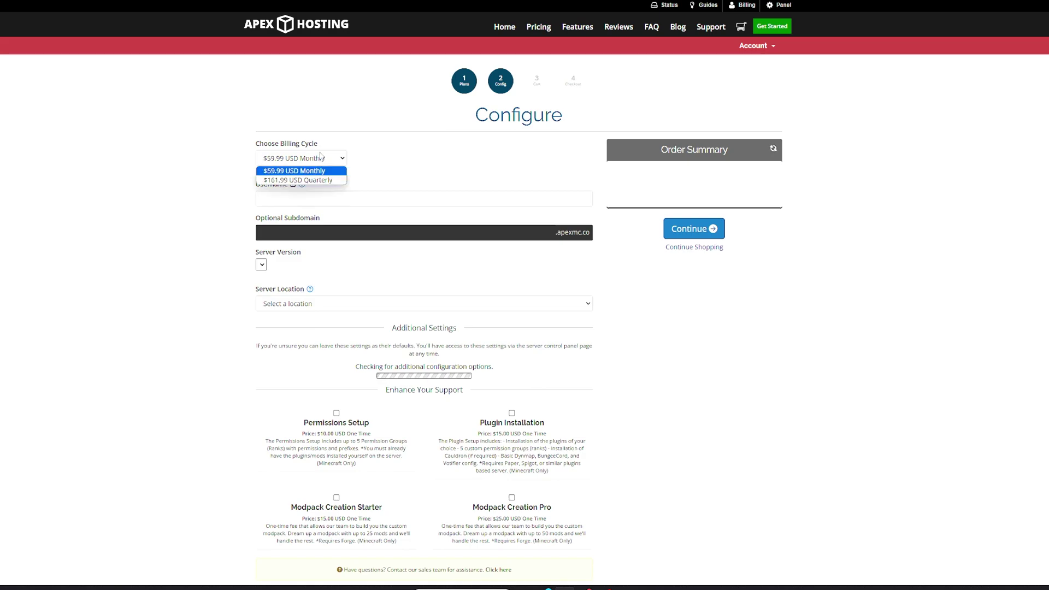
left_click(292, 181)
left_click(320, 164)
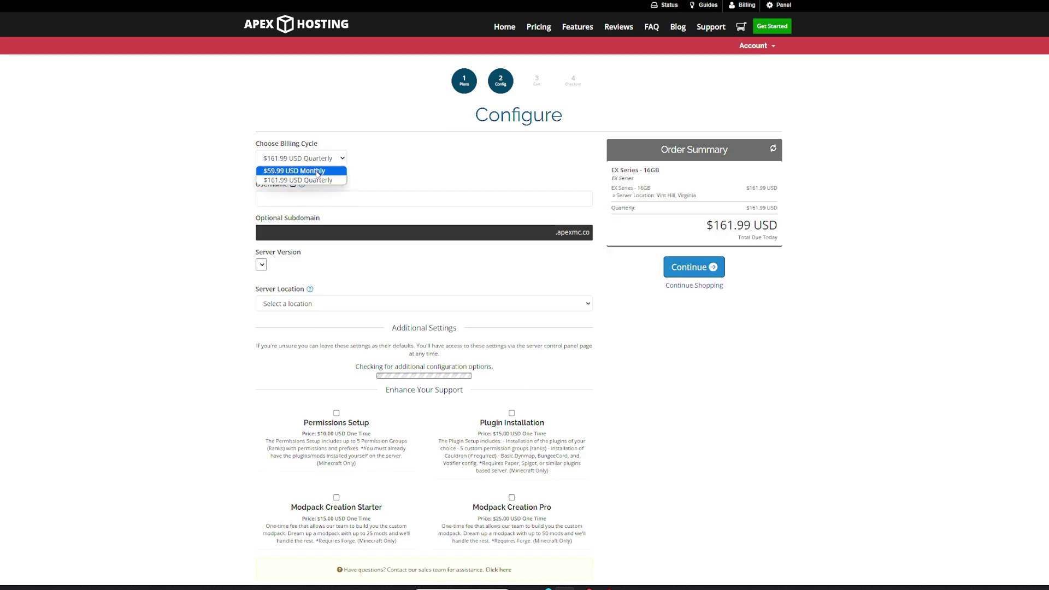
left_click(298, 169)
Step: Enter MinecraftIron as the server username
left_click(559, 198)
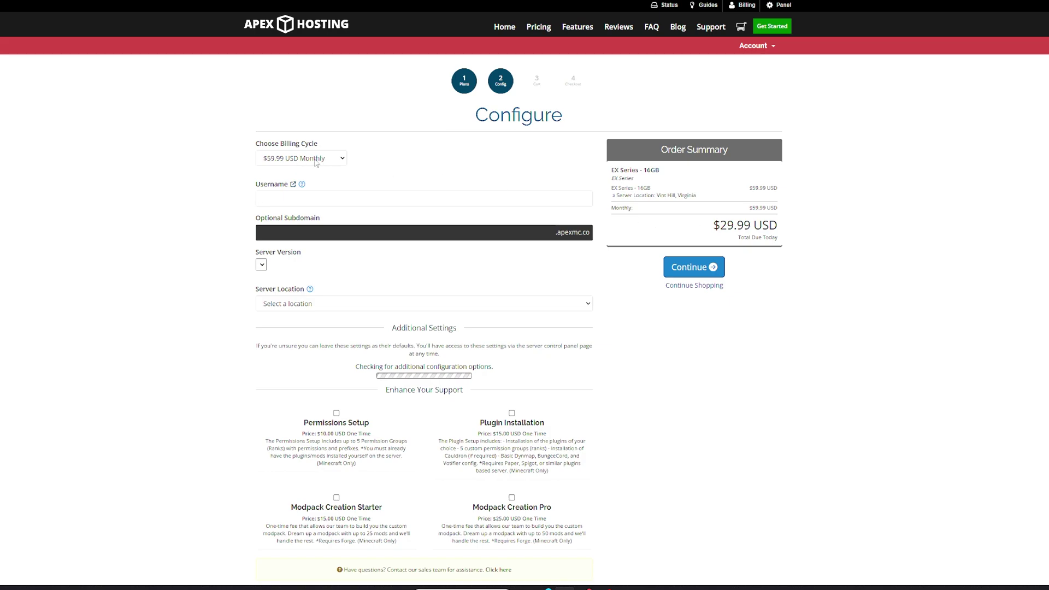
left_click_drag(707, 230, 782, 225)
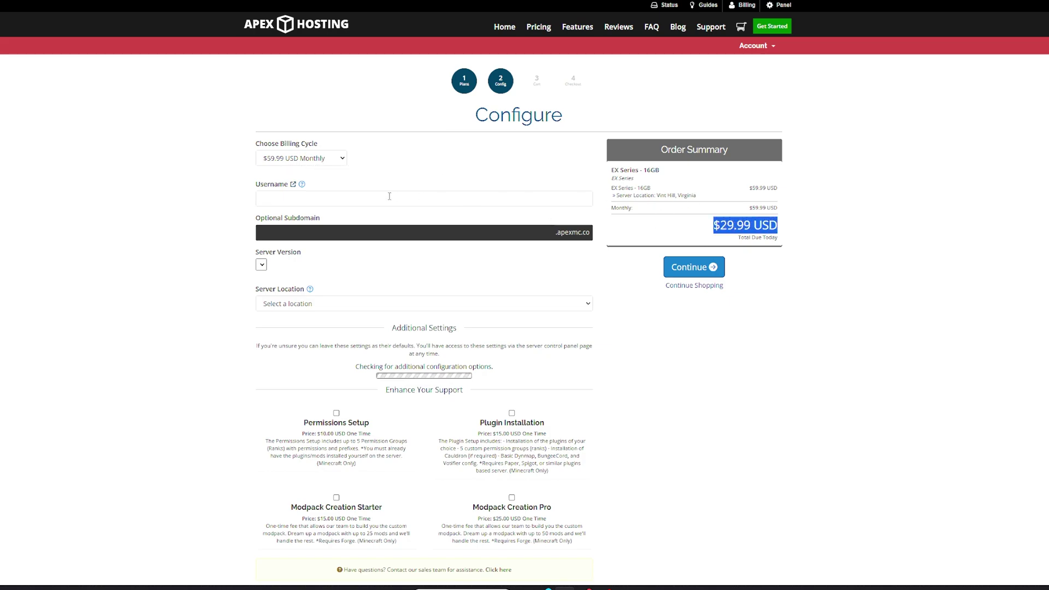
left_click(396, 213)
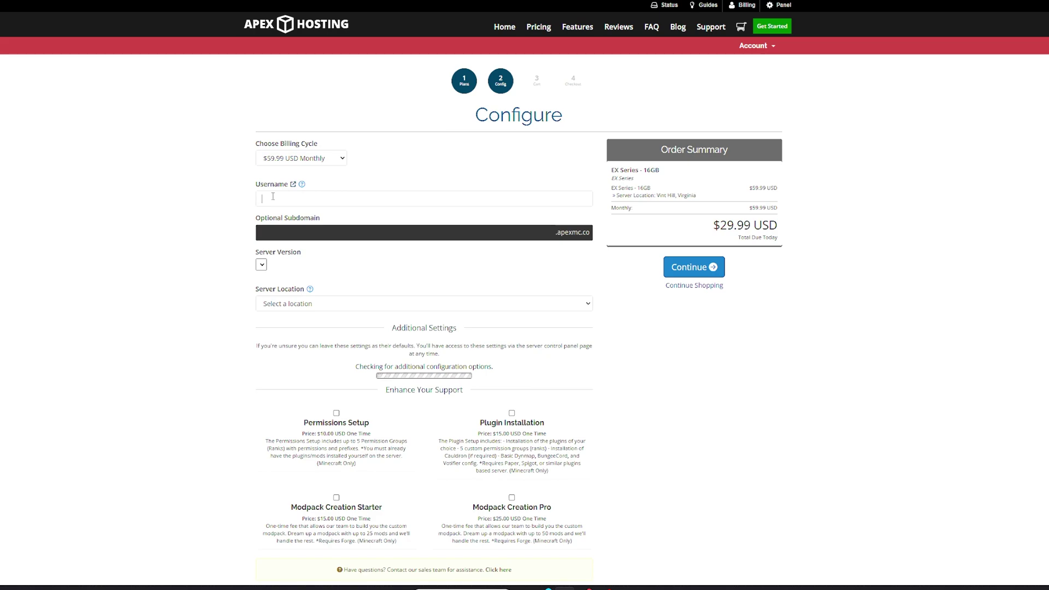
left_click(272, 197)
type("MinecraftIron")
Step: Enter subdomain minecraftiron, choose London, United Kingdom as location, and continue
scroll(431, 252, "down", 1)
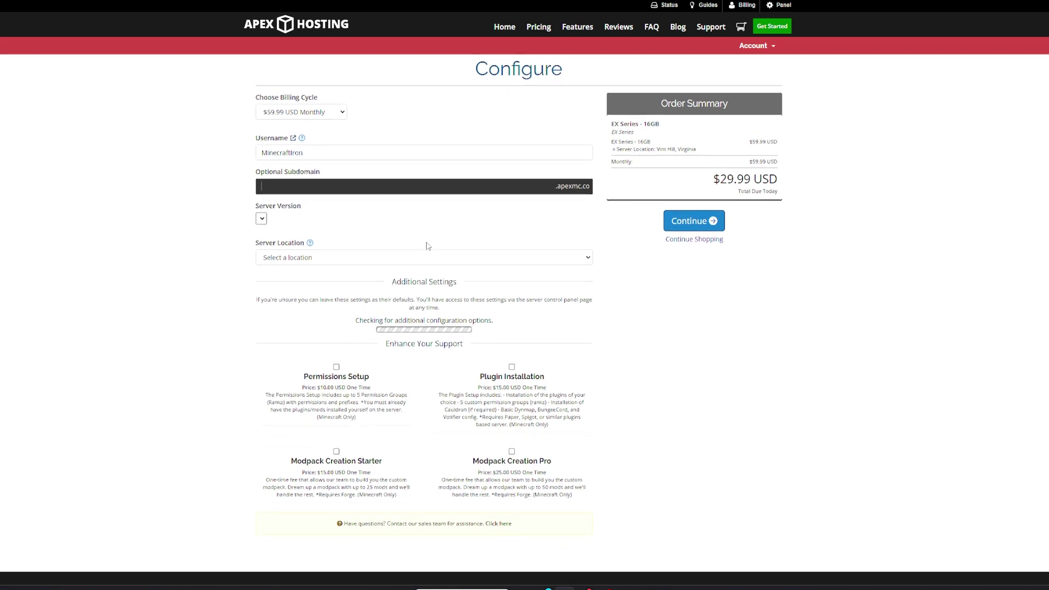
left_click(575, 191)
type("minecraftiron")
left_click(304, 264)
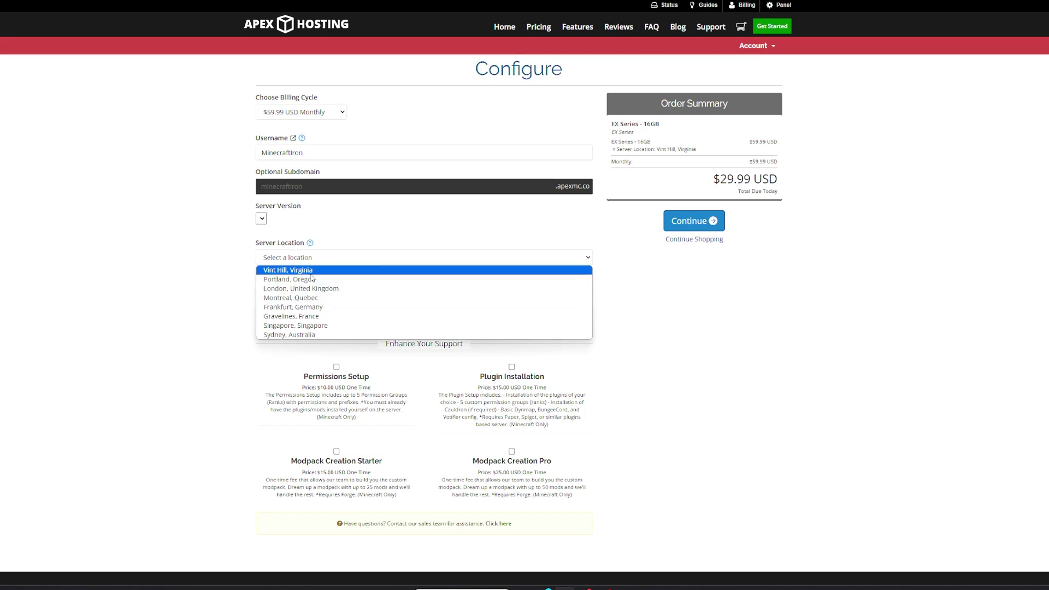
left_click(319, 289)
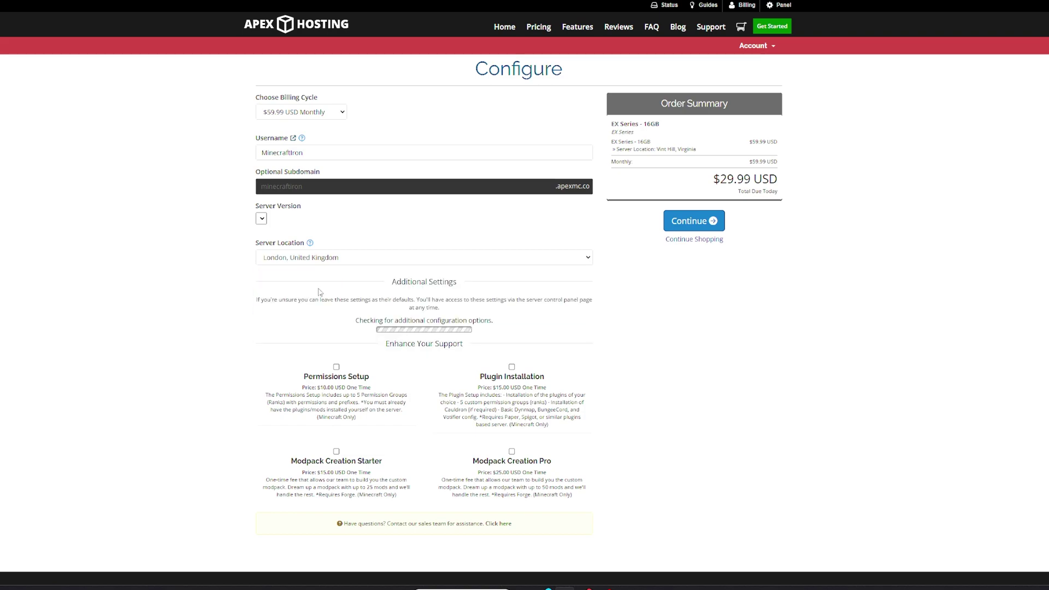
left_click(262, 218)
left_click(262, 228)
scroll(314, 303, "down", 3)
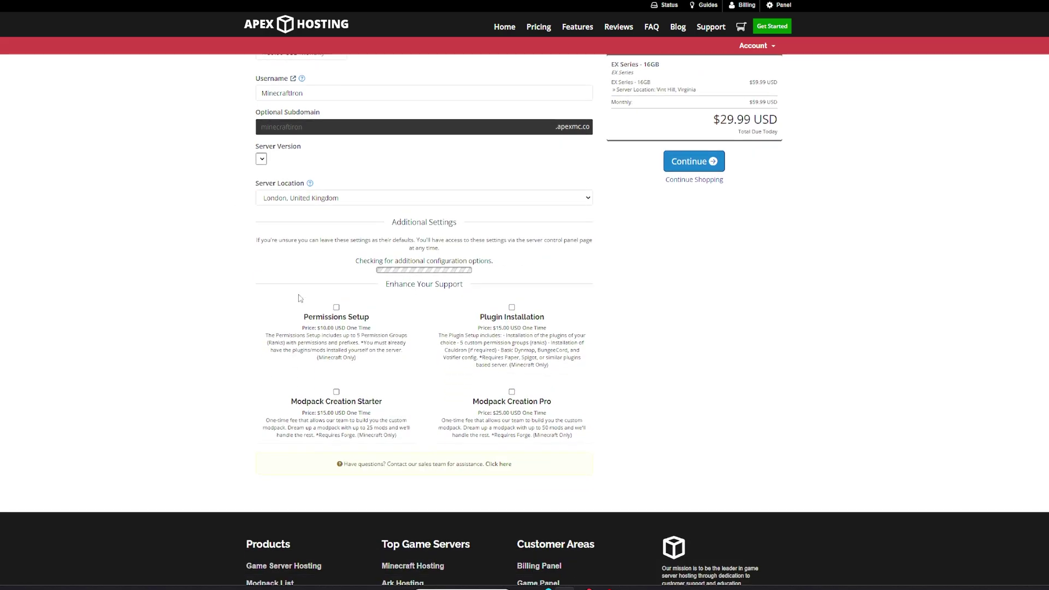
scroll(491, 273, "up", 3)
left_click(692, 220)
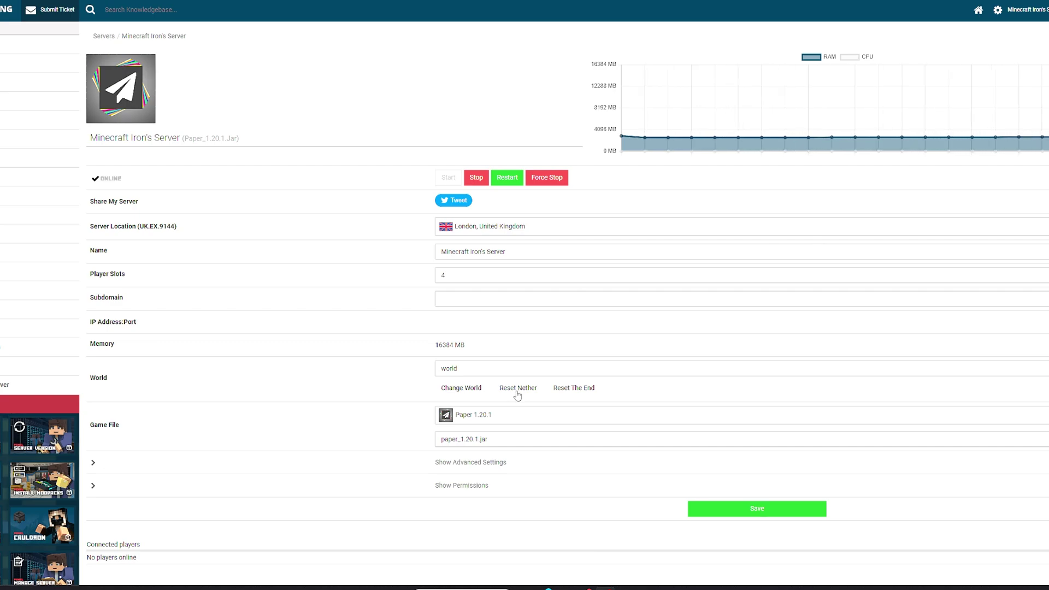
Step: Browse the server version list and keep Paper 1.20.1 selected
left_click(481, 421)
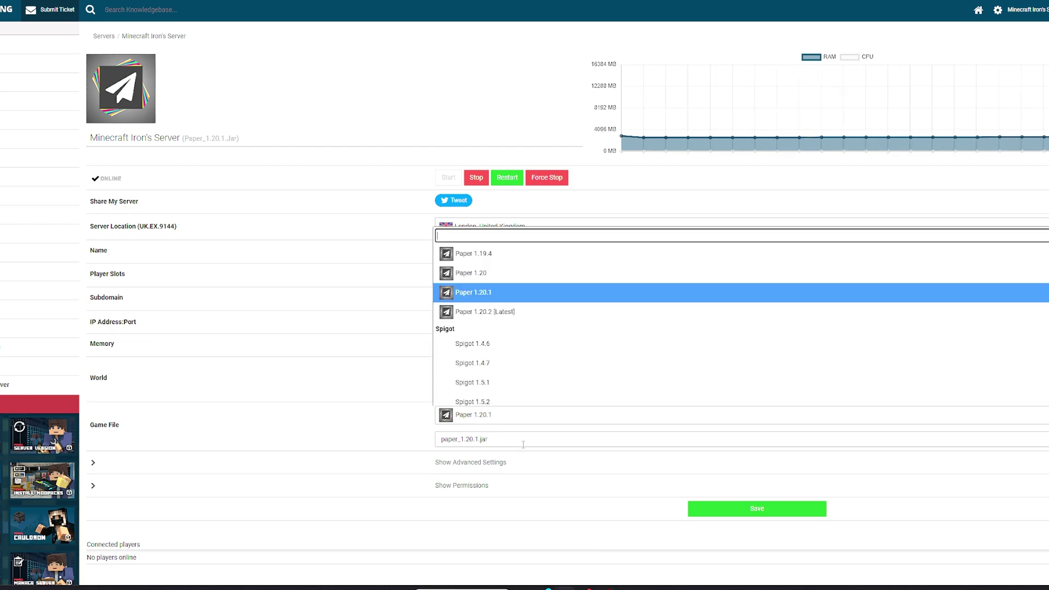
scroll(529, 334, "down", 2)
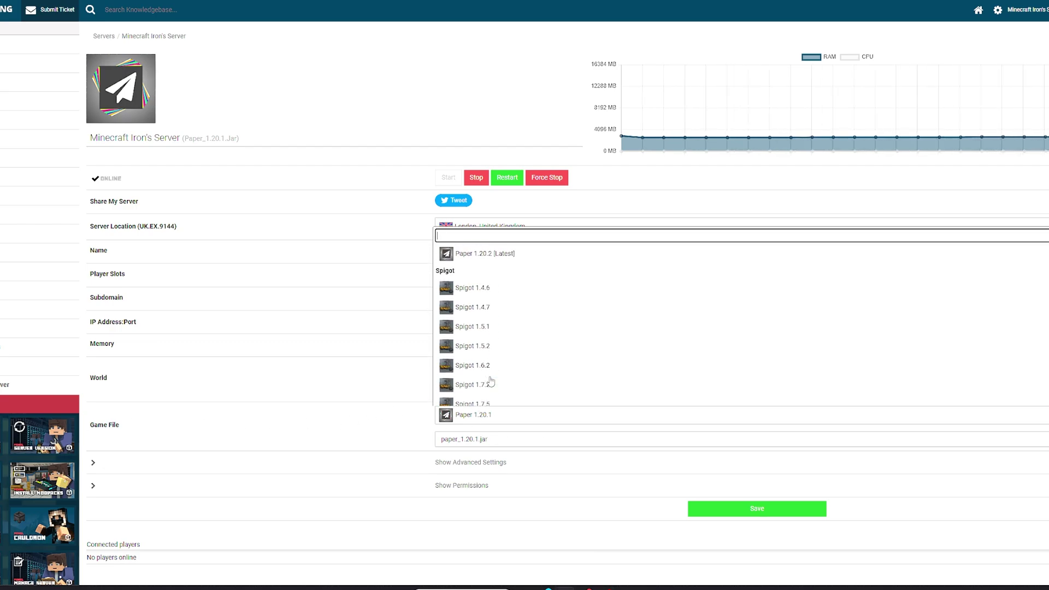
left_click_drag(487, 438, 424, 439)
left_click(363, 422)
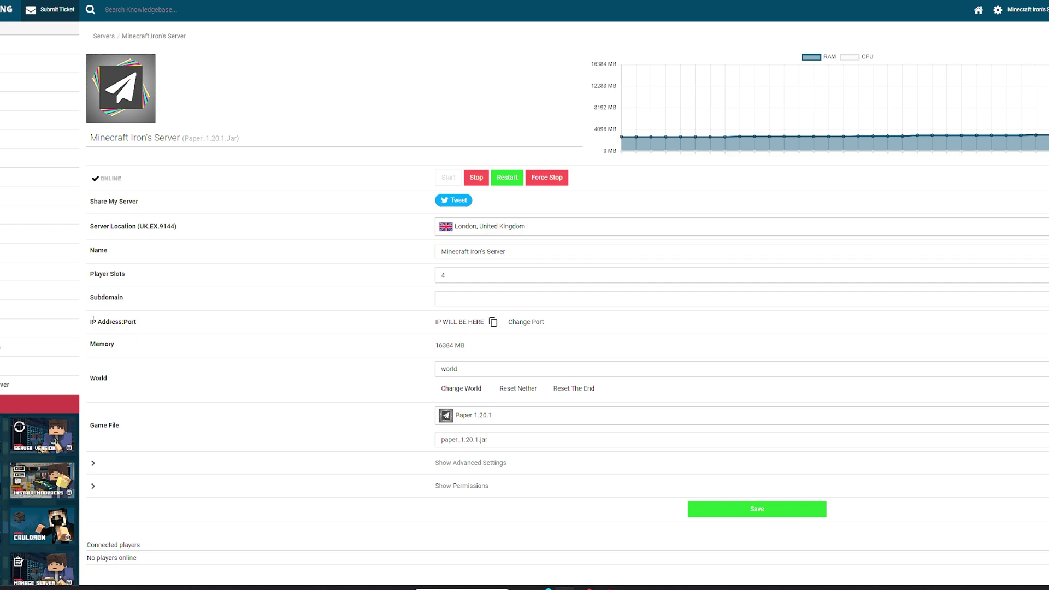
Step: Select the server's IP Address:Port value on the overview and copy it
left_click_drag(92, 322, 152, 325)
left_click(213, 332)
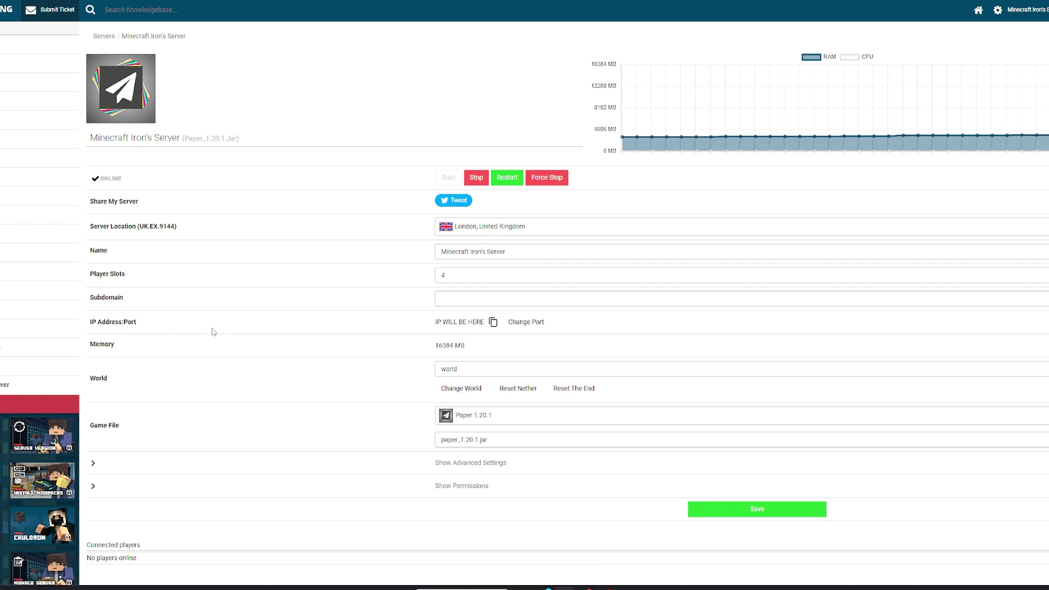
left_click_drag(435, 325, 487, 324)
left_click(437, 322)
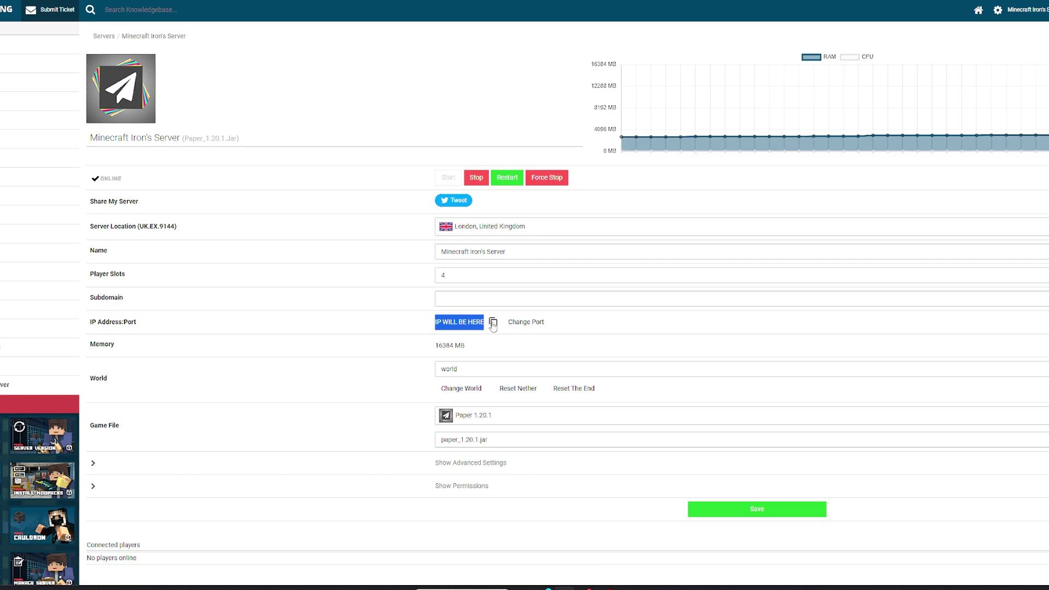
left_click(492, 324)
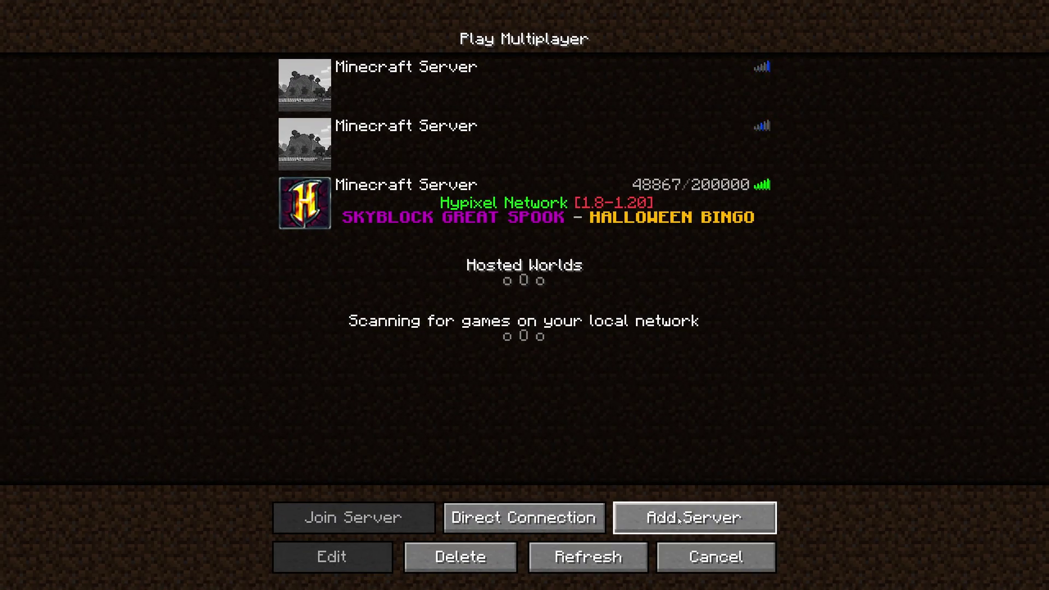
Step: Add a new multiplayer server entry named 'Apex Server'
left_click(681, 527)
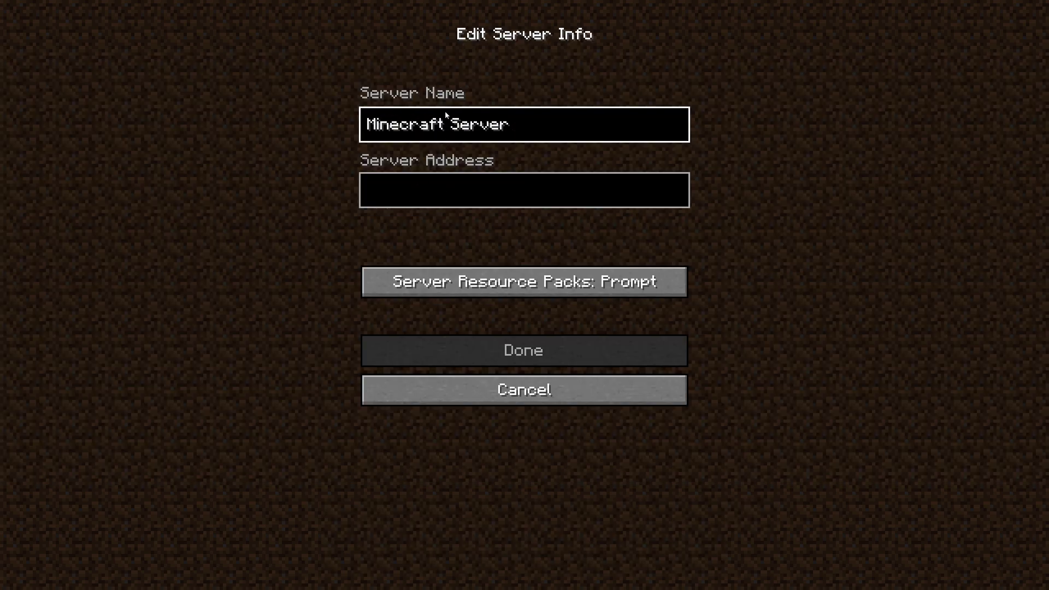
key("ctrl+a")
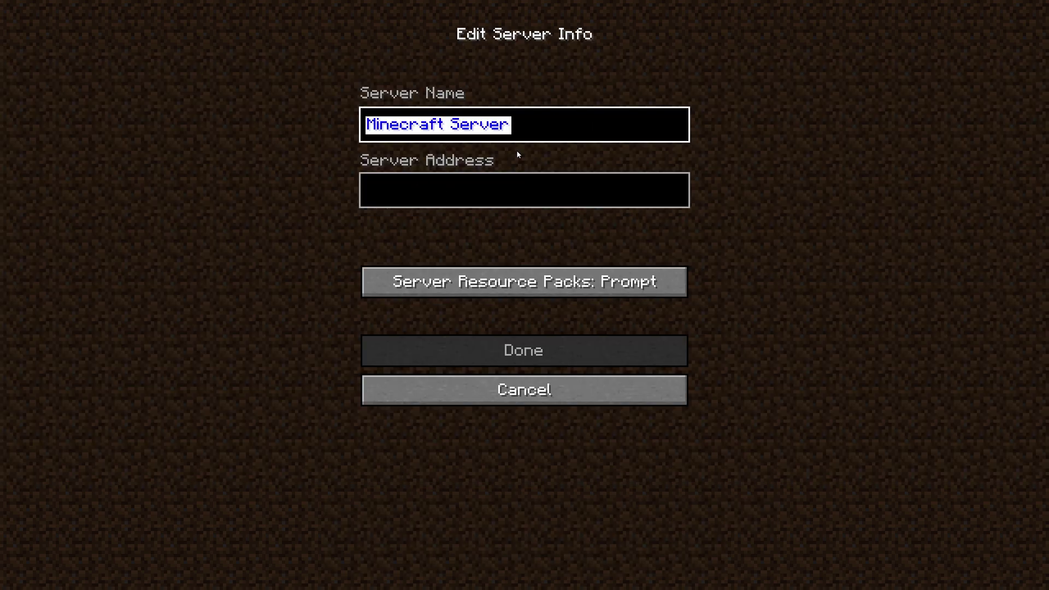
type("Apex Server")
key("Tab")
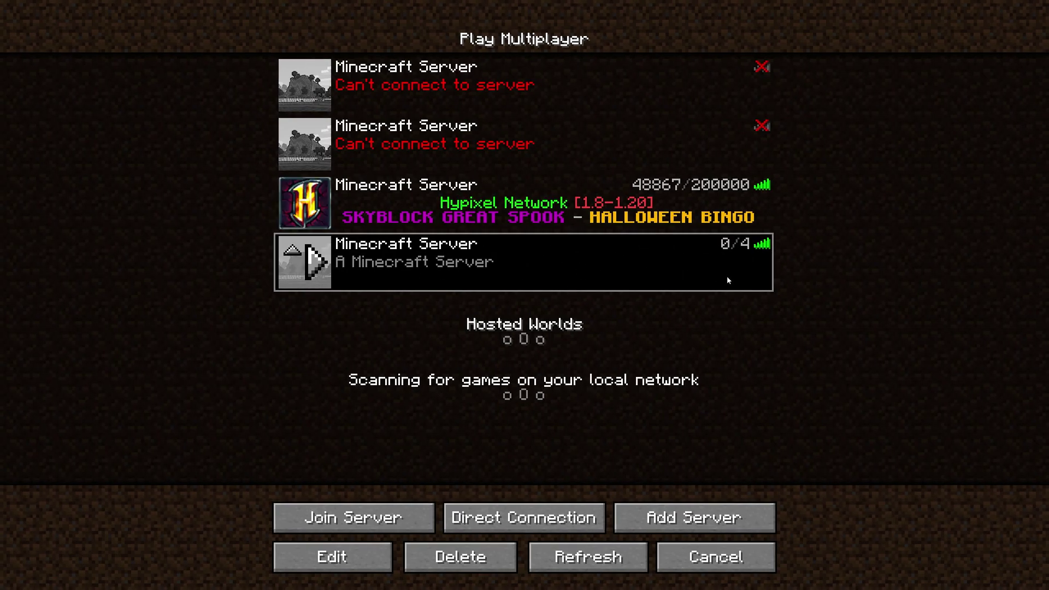
mouse_move(763, 247)
Step: Join Apex Server and walk past the central chests and up the stone stairs to the glass room
double_click(445, 265)
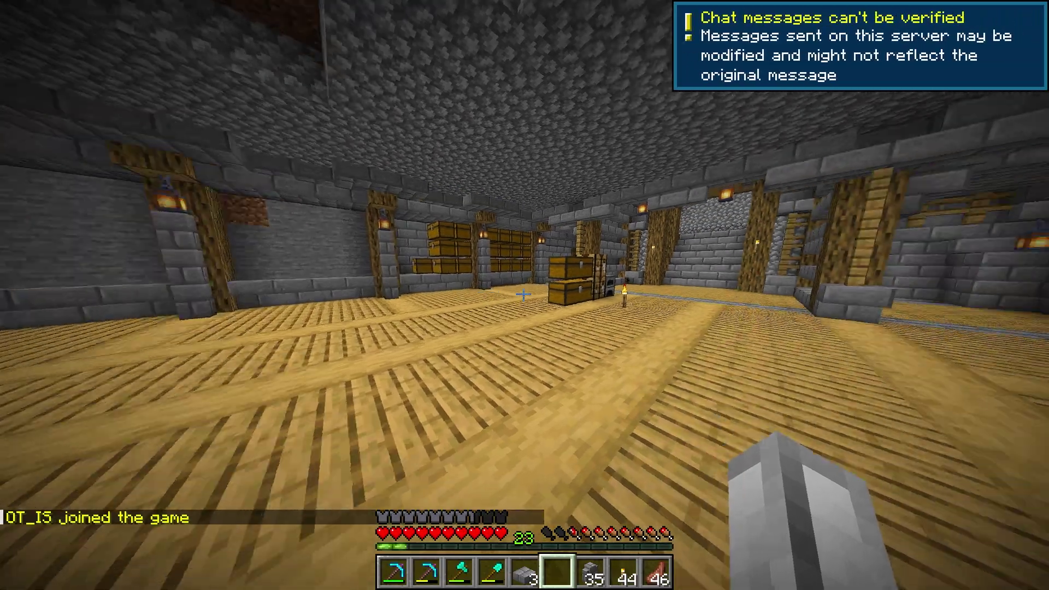
key("w")
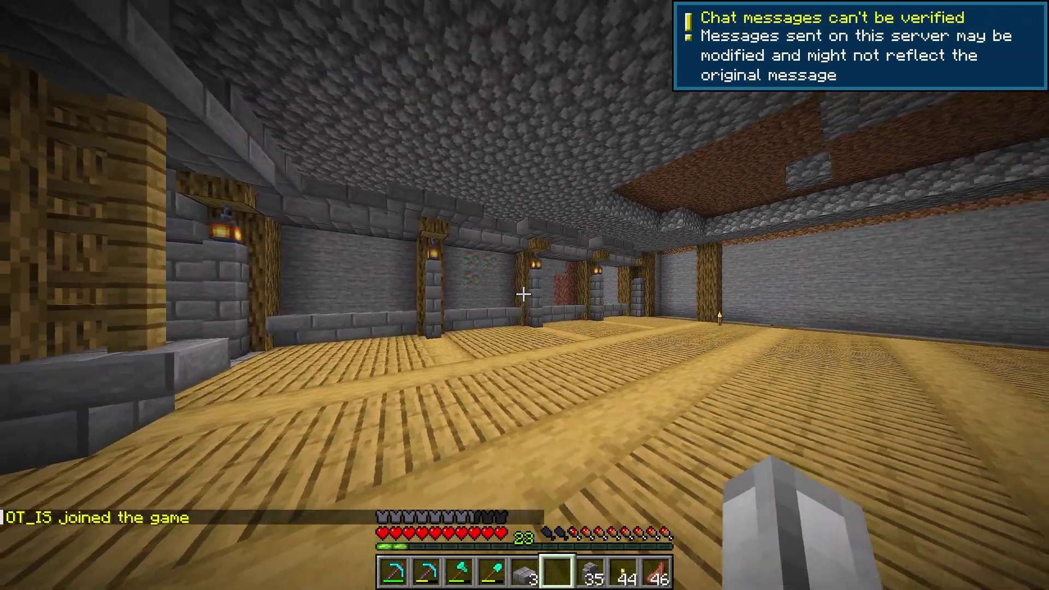
key("w")
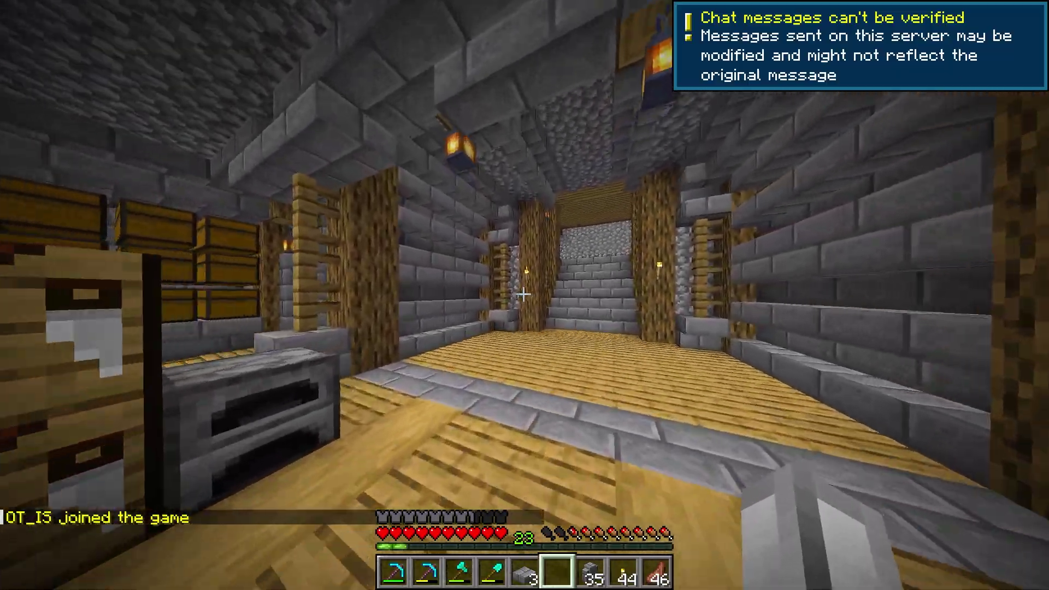
key("w")
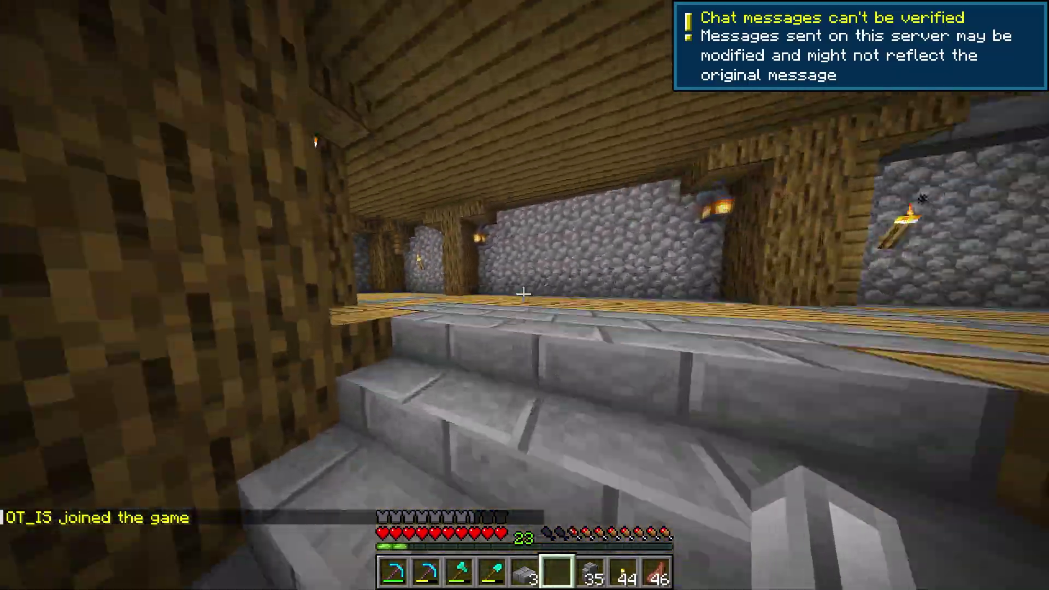
key("w")
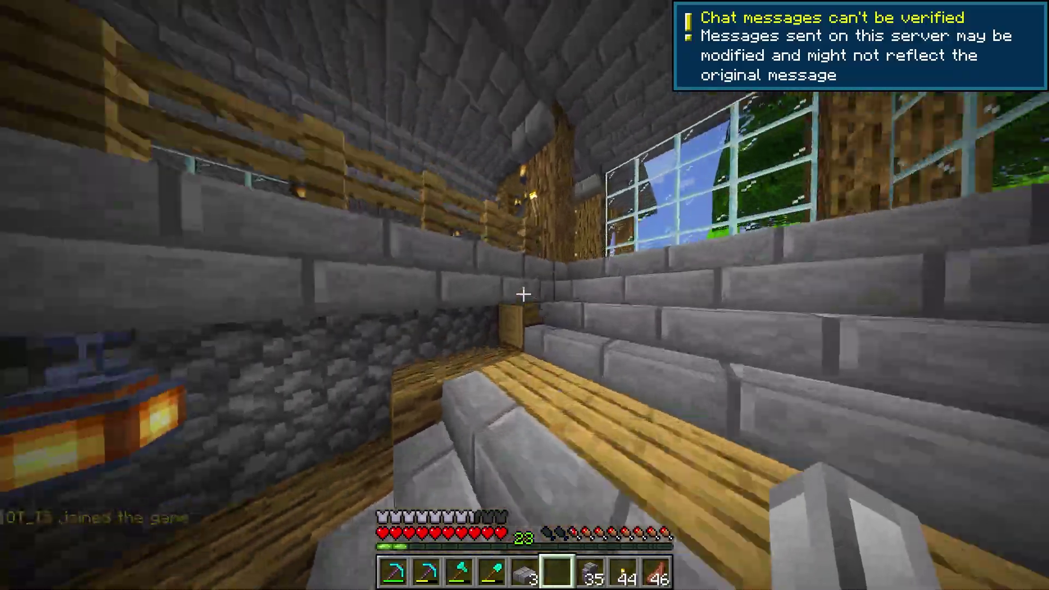